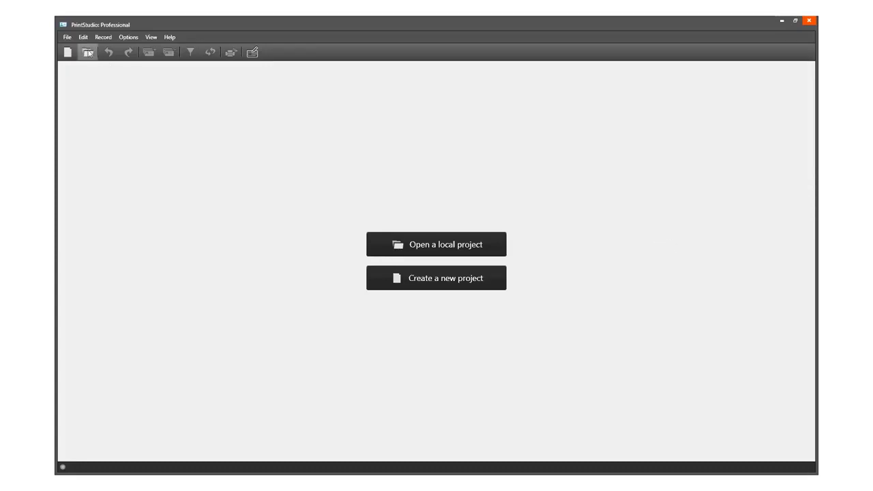
Start a new empty project from the project chooser to bring up the wizard
{"action": "left_click", "coordinate": [66, 39]}
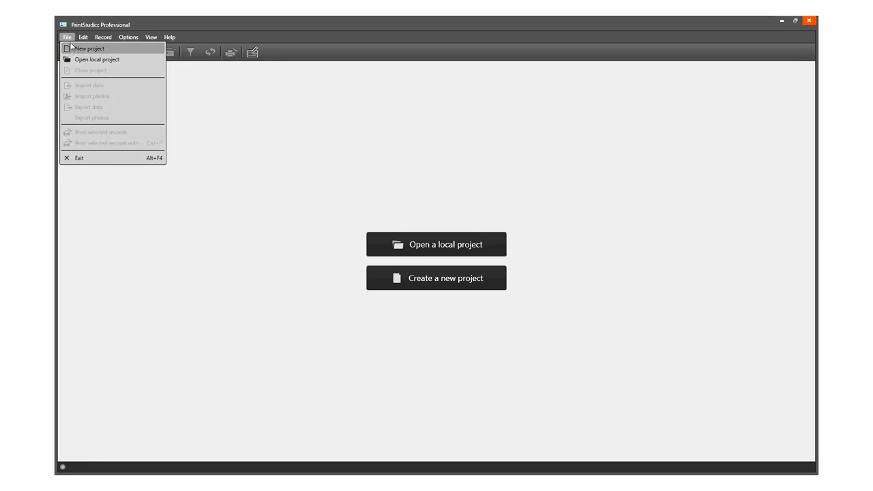
{"action": "left_click", "coordinate": [70, 39]}
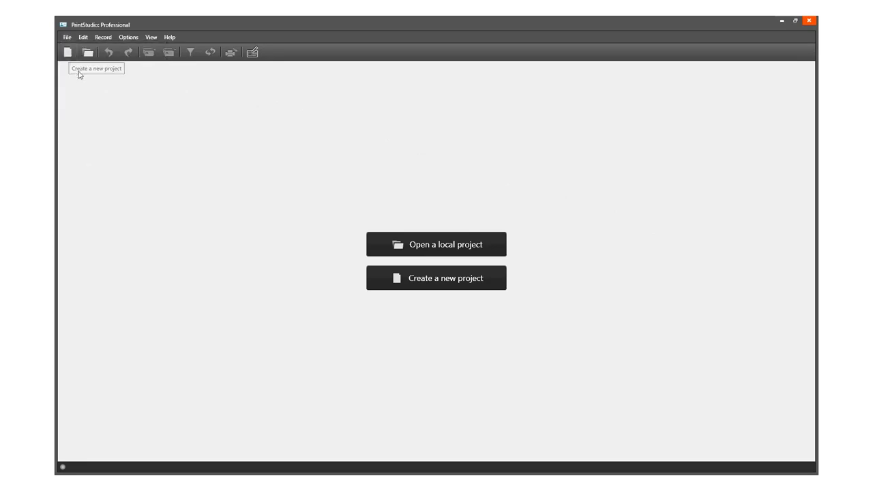
{"action": "left_click", "coordinate": [413, 285]}
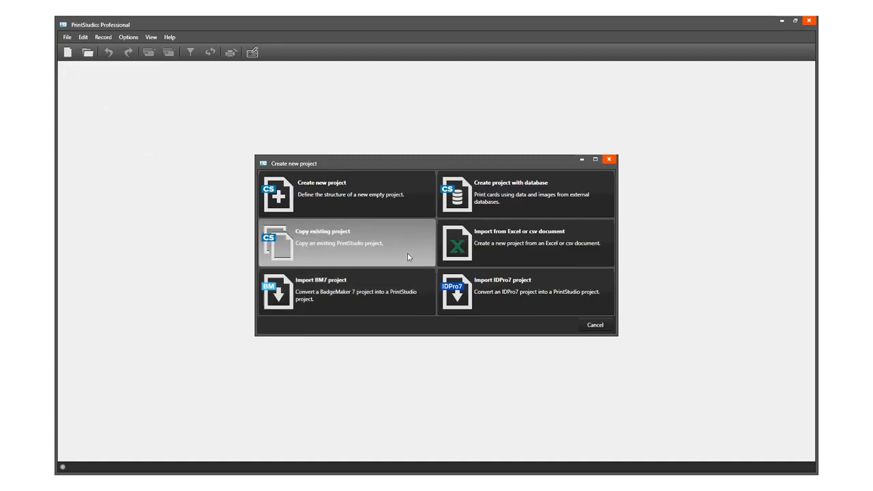
{"action": "left_click", "coordinate": [407, 197]}
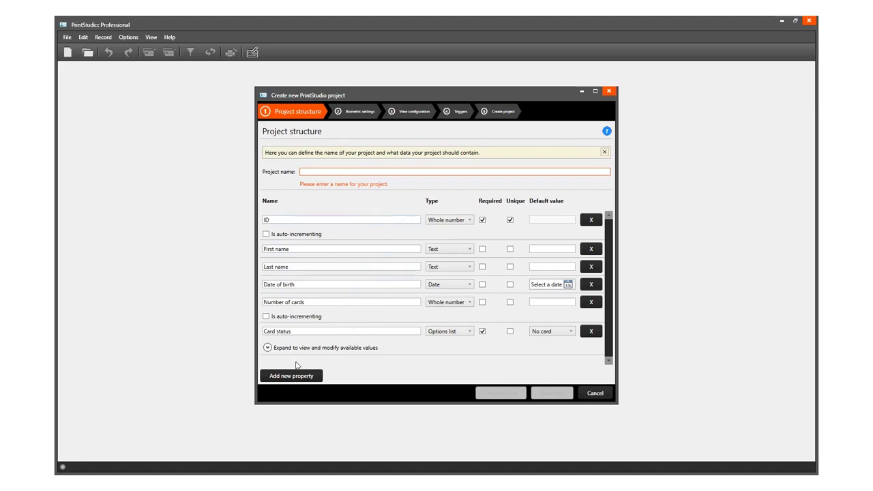
Enter 'Video Demo Project 1' as the project name, discarding the extra blank property rows
{"action": "left_click", "coordinate": [292, 377]}
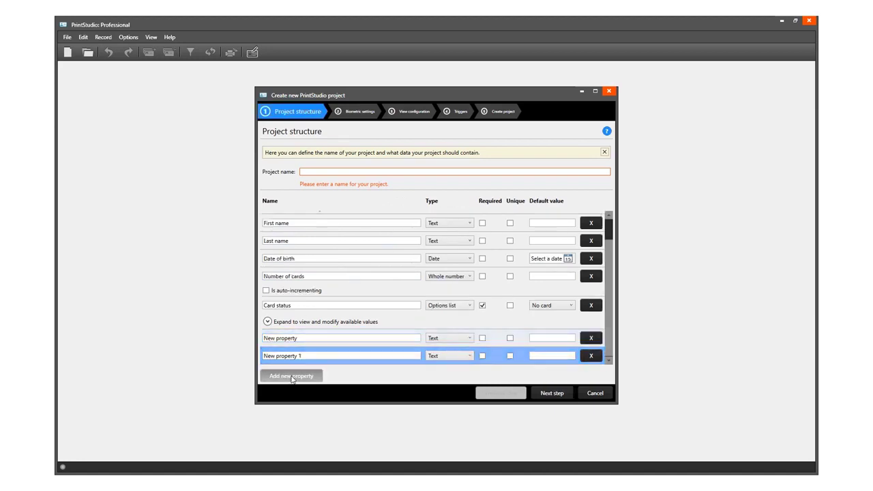
{"action": "left_click", "coordinate": [586, 357]}
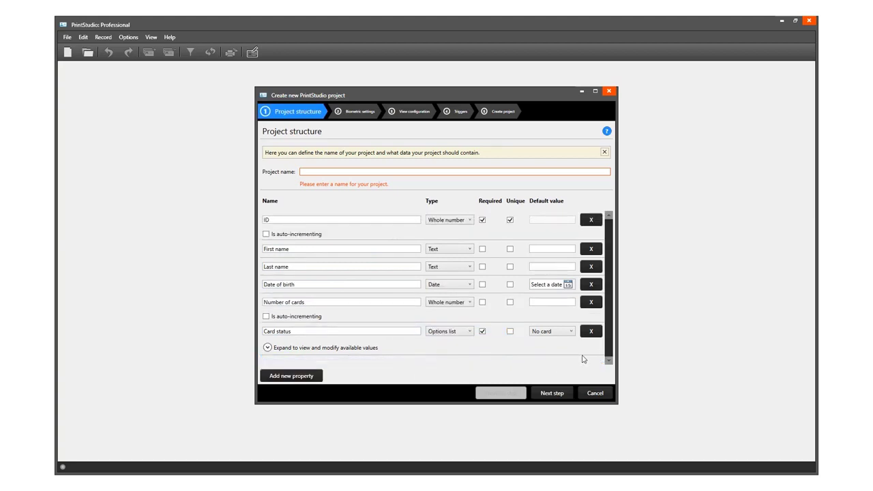
{"action": "left_click", "coordinate": [358, 173]}
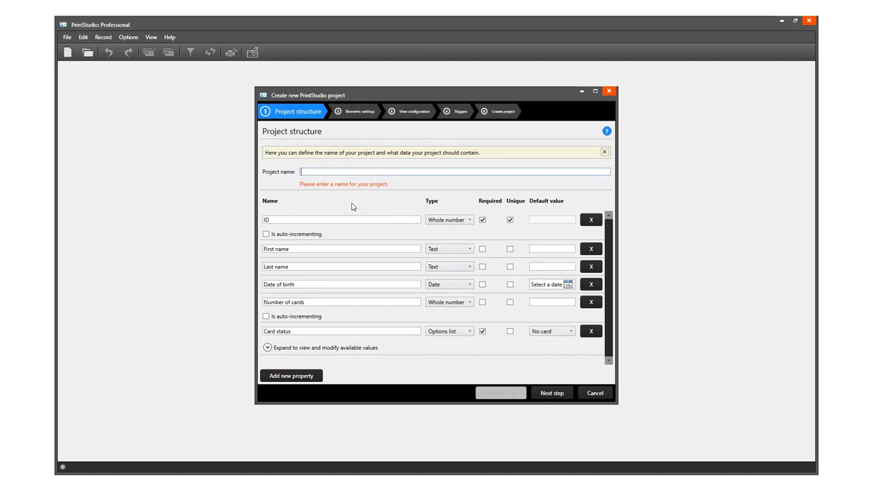
{"action": "type", "text": "Video D"}
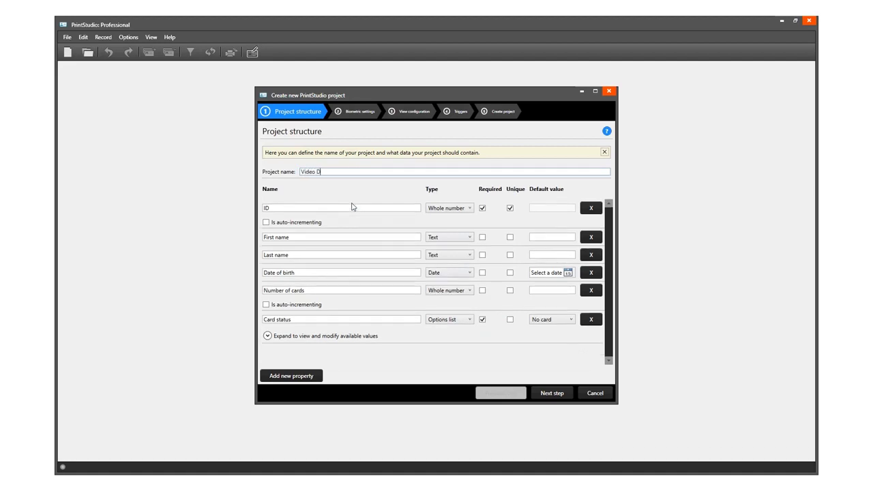
{"action": "type", "text": "emo Proj"}
{"action": "type", "text": "ect 1"}
{"action": "left_click", "coordinate": [315, 205]}
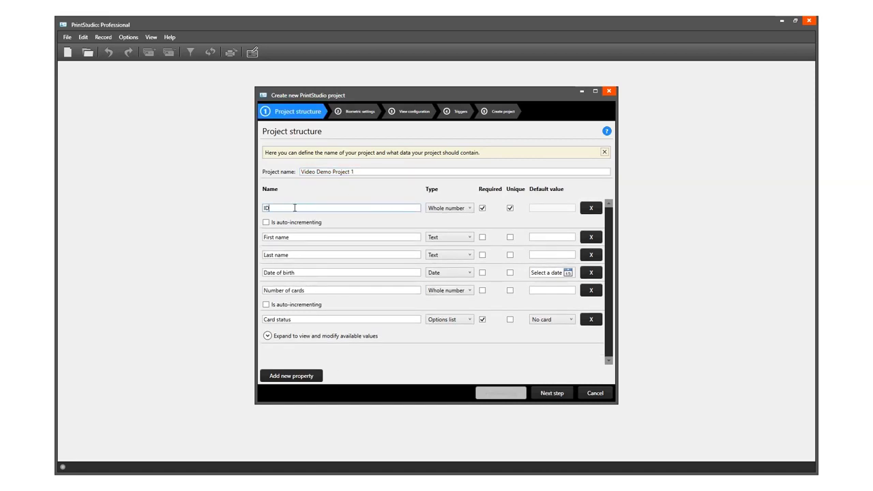
{"action": "double_click", "coordinate": [295, 208]}
Rename ID to Employee number (whole number) and Date of birth to Expiry date
{"action": "type", "text": "E"}
{"action": "type", "text": "mployee number"}
{"action": "left_click", "coordinate": [443, 208]}
{"action": "left_click", "coordinate": [445, 218]}
{"action": "left_click", "coordinate": [316, 274]}
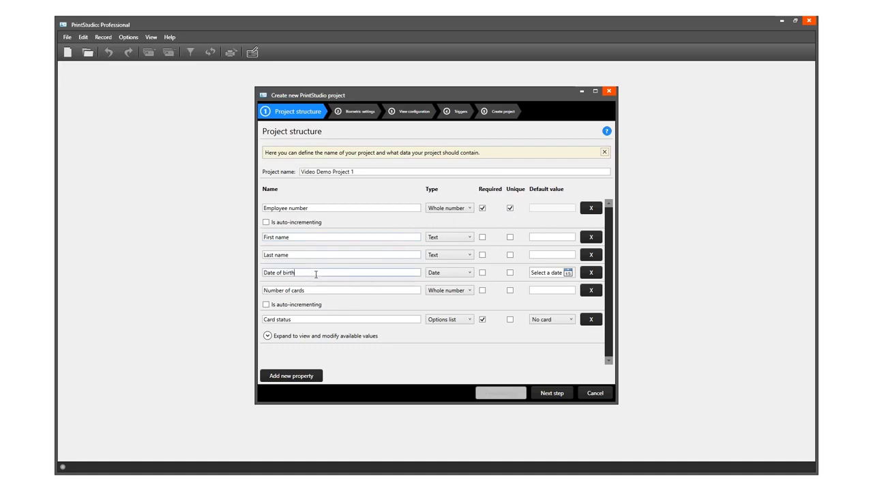
{"action": "left_click_drag", "start_coordinate": [316, 274], "coordinate": [253, 272]}
{"action": "type", "text": "Expiry"}
{"action": "type", "text": " date"}
Add two new properties named Function and Country
{"action": "left_click", "coordinate": [305, 378]}
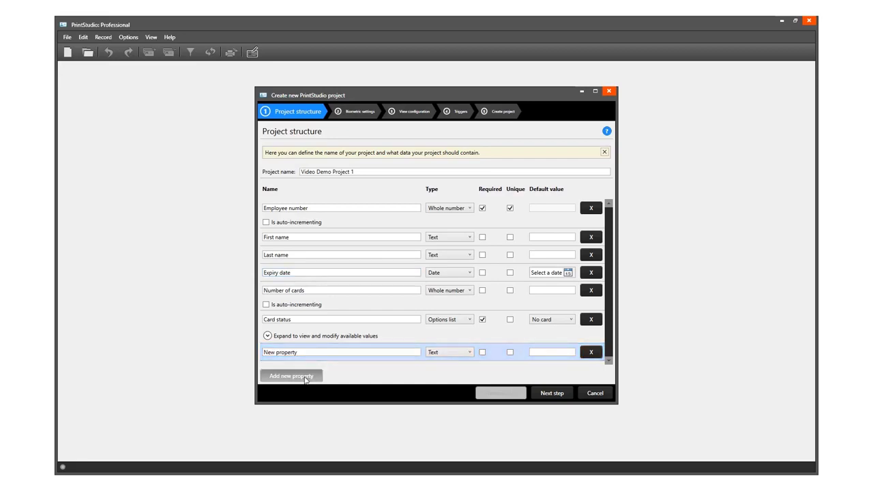
{"action": "type", "text": "Function"}
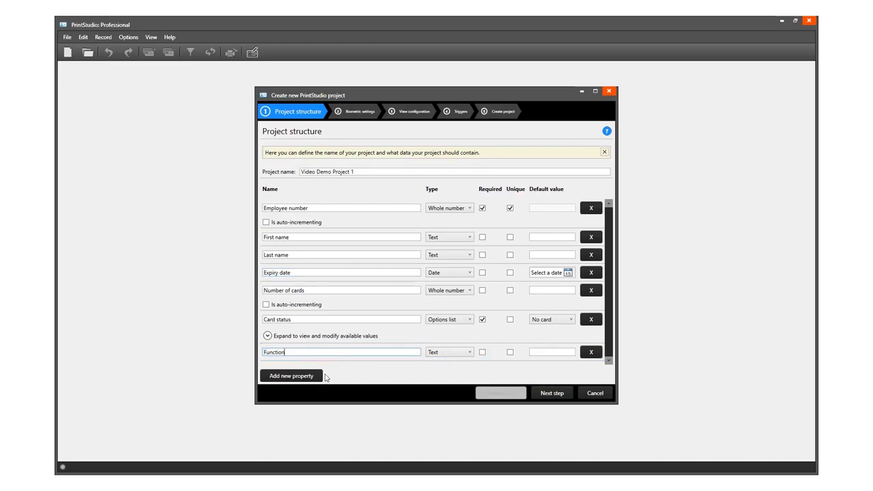
{"action": "left_click", "coordinate": [325, 376]}
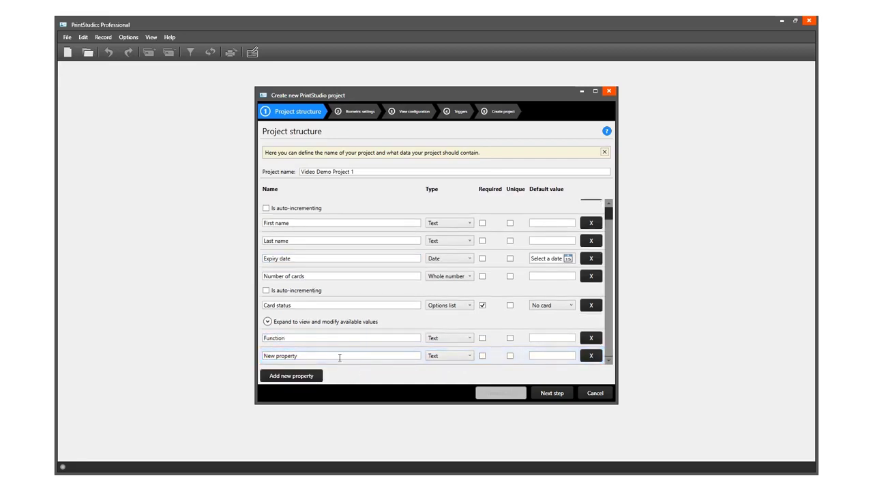
{"action": "type", "text": "Count"}
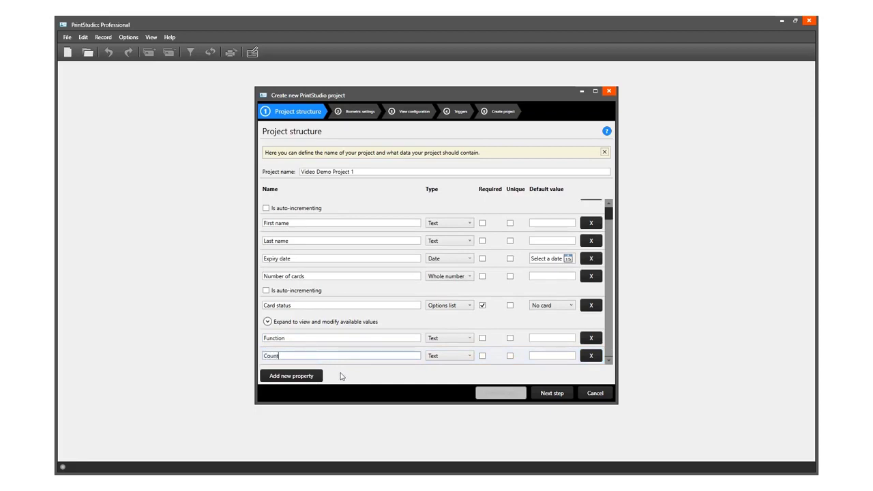
{"action": "type", "text": "ry"}
{"action": "left_click", "coordinate": [430, 356]}
Make Country an options list with the values USA, CA, UK and NL
{"action": "left_click", "coordinate": [440, 397]}
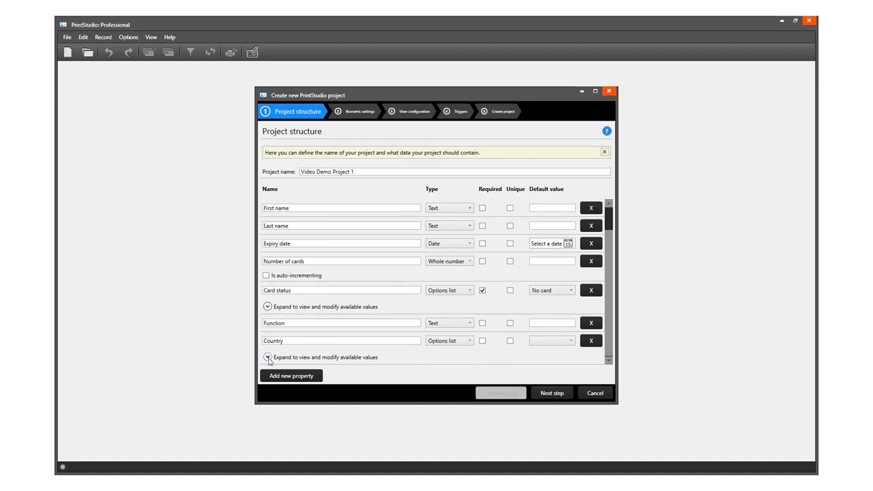
{"action": "left_click", "coordinate": [268, 357]}
{"action": "type", "text": "USA"}
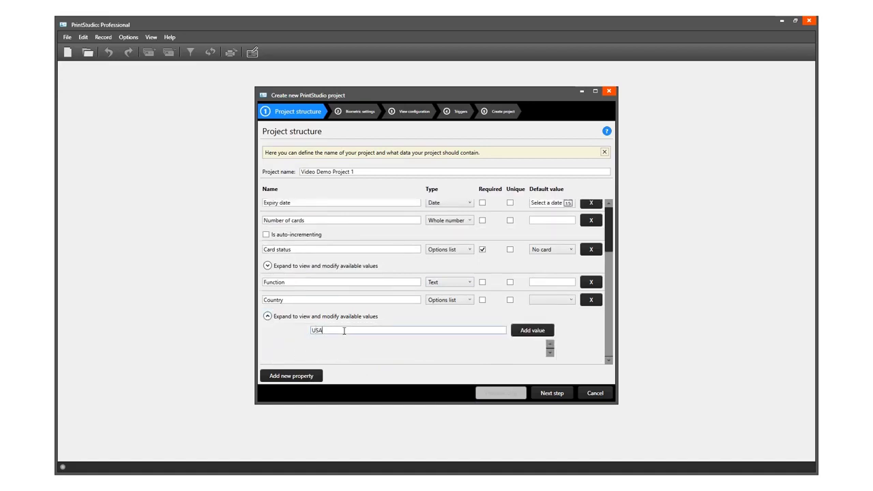
{"action": "key", "text": "Return"}
{"action": "left_click_drag", "start_coordinate": [347, 330], "coordinate": [288, 332]}
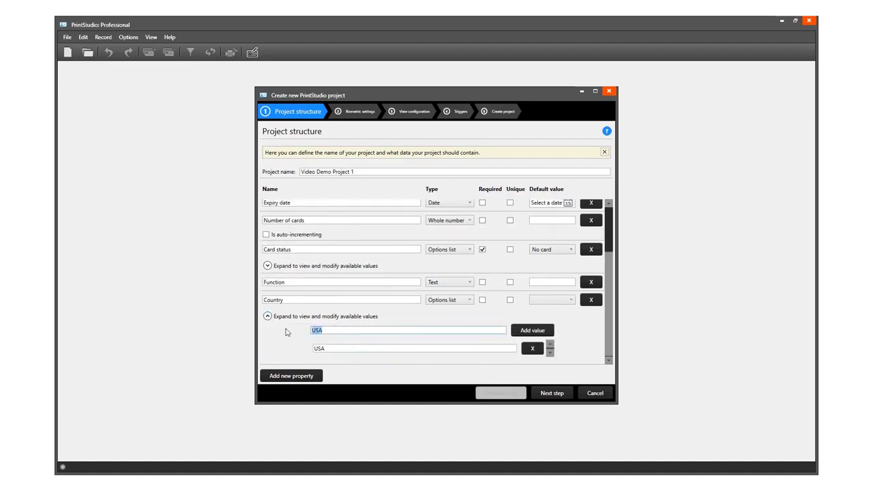
{"action": "type", "text": "CA"}
{"action": "left_click", "coordinate": [534, 331]}
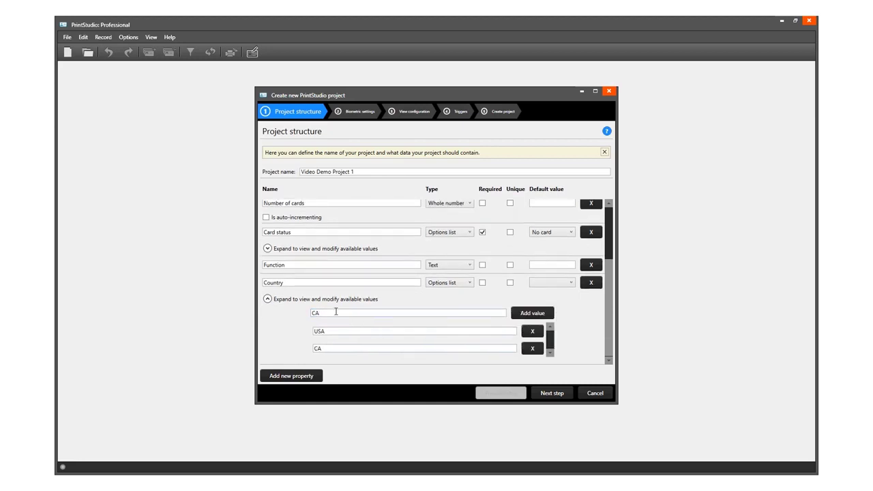
{"action": "left_click_drag", "start_coordinate": [337, 312], "coordinate": [298, 314]}
{"action": "type", "text": "UK"}
{"action": "left_click", "coordinate": [528, 313]}
{"action": "left_click_drag", "start_coordinate": [329, 296], "coordinate": [282, 300]}
{"action": "type", "text": "NL"}
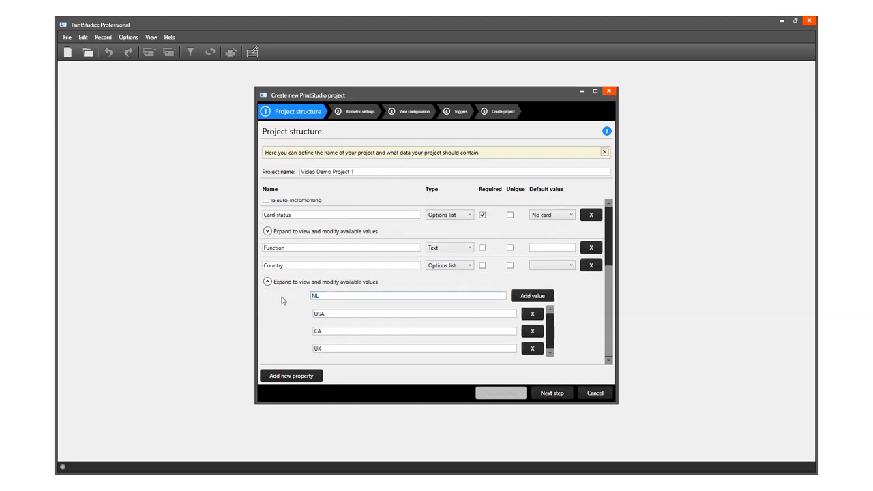
{"action": "left_click", "coordinate": [532, 296]}
Set USA as Country's default value
{"action": "left_click", "coordinate": [559, 272]}
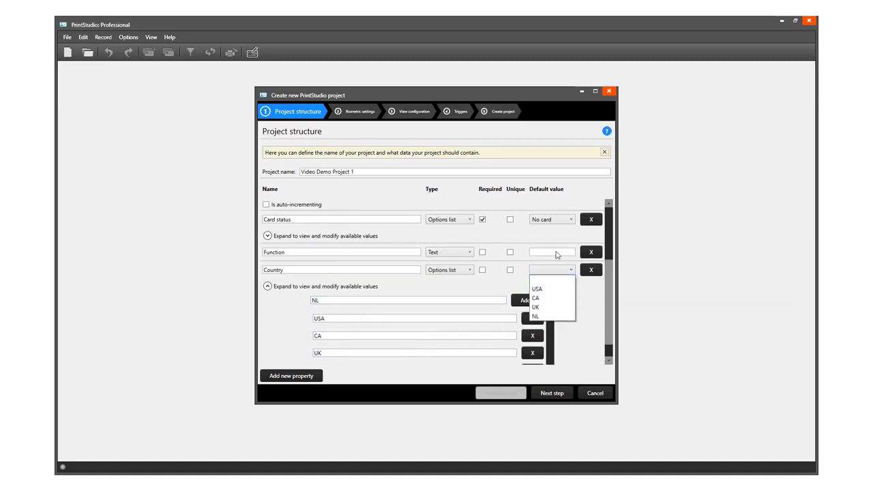
{"action": "left_click", "coordinate": [559, 289]}
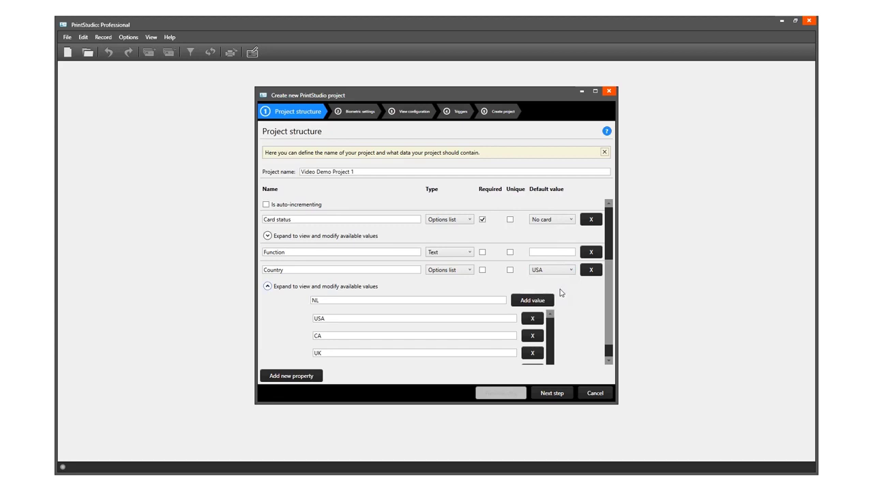
{"action": "key", "text": "Return"}
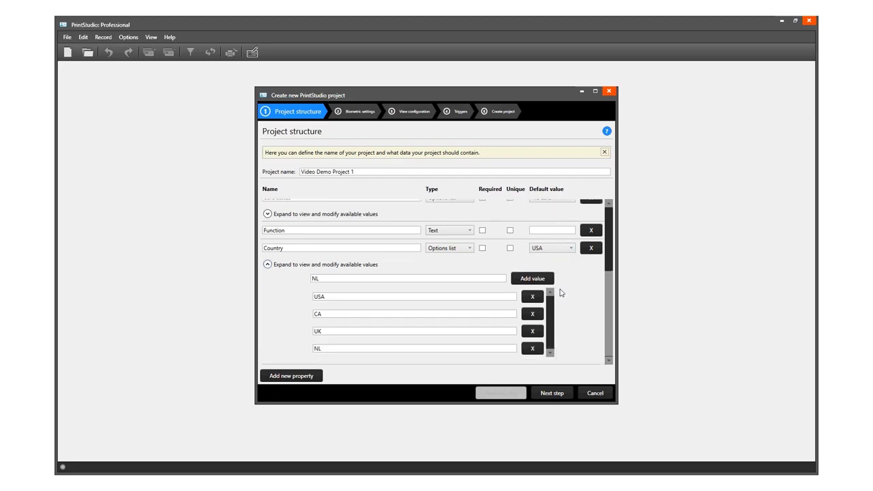
Add an extra property row and delete it again
{"action": "left_click", "coordinate": [276, 376]}
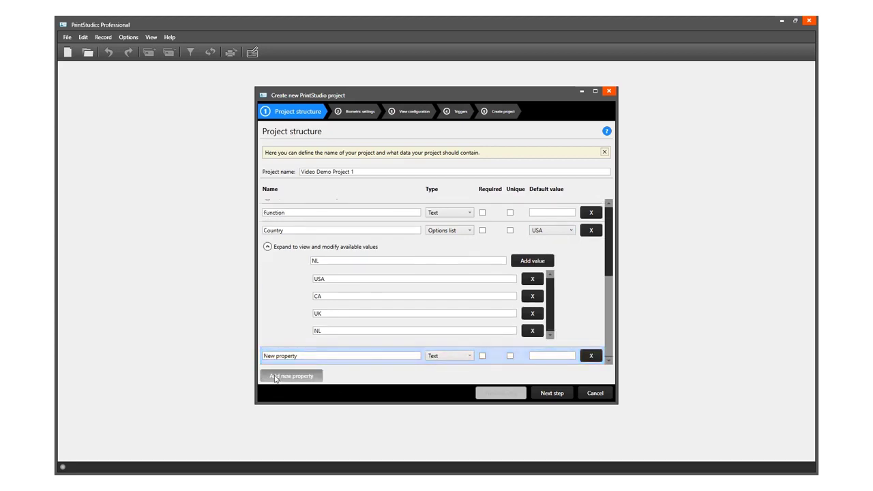
{"action": "left_click_drag", "start_coordinate": [265, 356], "coordinate": [300, 356]}
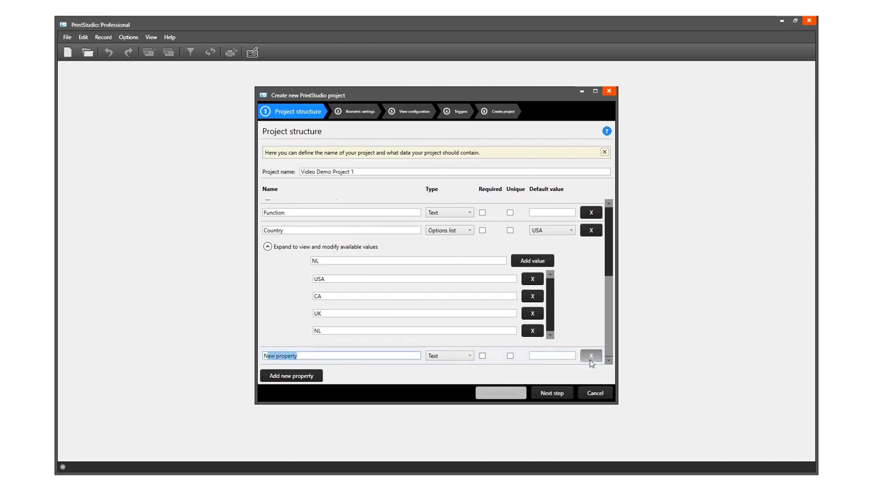
{"action": "left_click", "coordinate": [591, 358]}
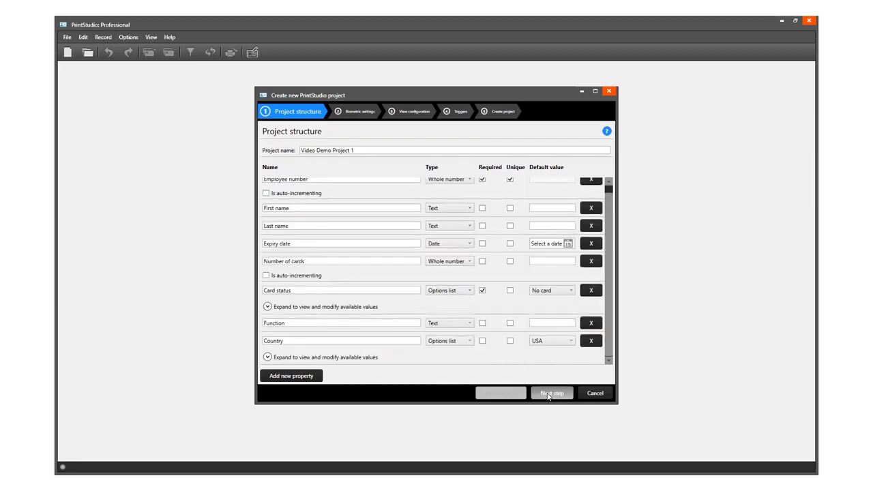
On the biometric step, keep passport photos enabled with a 3 x 4 aspect ratio
{"action": "left_click", "coordinate": [551, 394]}
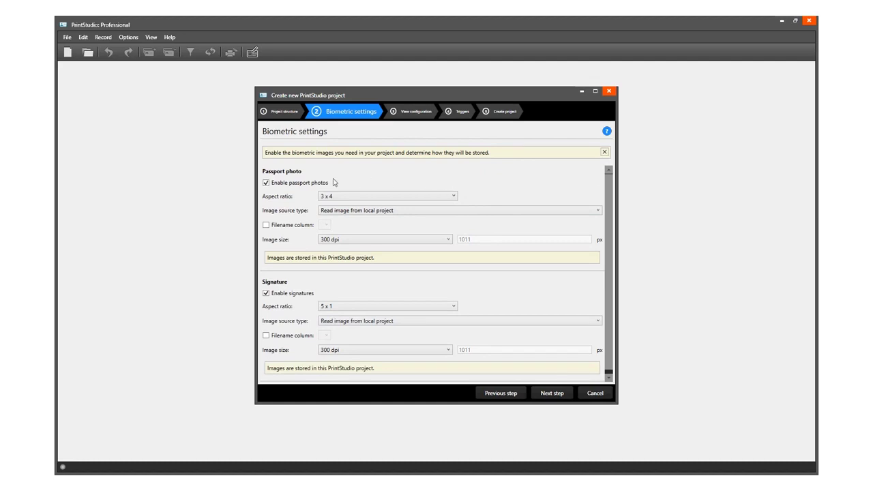
{"action": "left_click", "coordinate": [266, 183]}
{"action": "left_click", "coordinate": [266, 182]}
{"action": "left_click", "coordinate": [354, 197]}
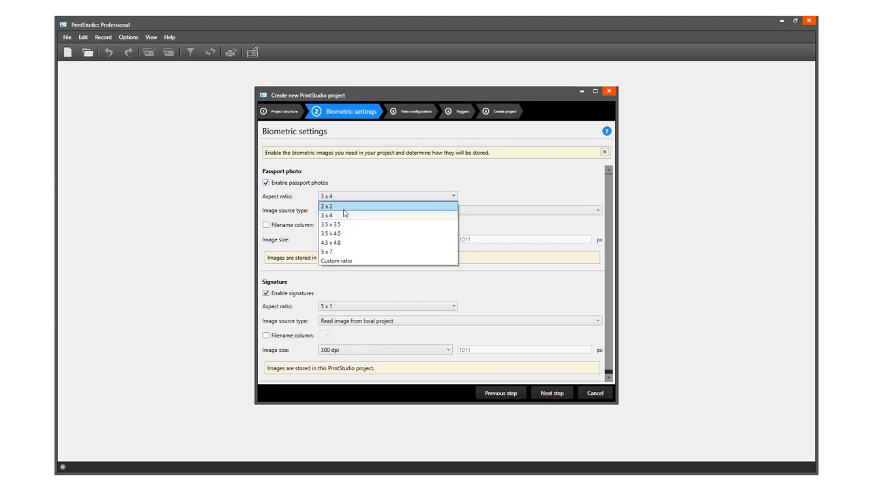
{"action": "left_click", "coordinate": [339, 217]}
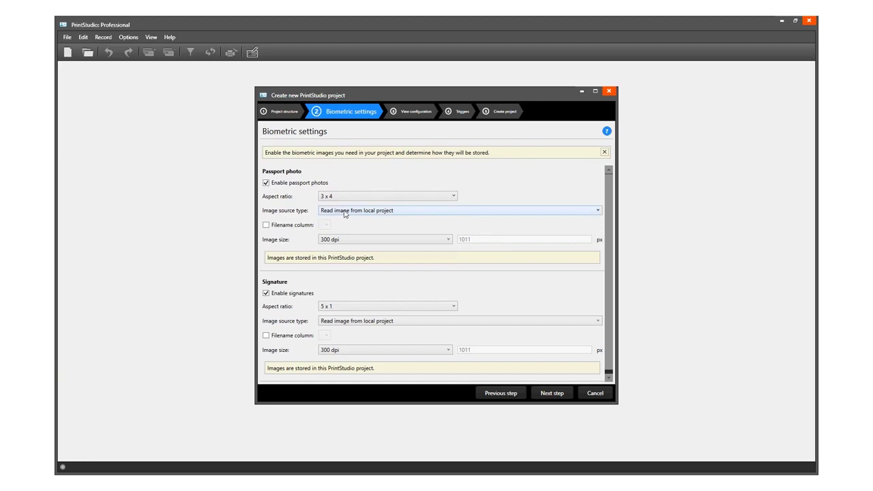
Name passport photos by Employee number, stored as .png at 300 dpi
{"action": "left_click", "coordinate": [344, 213]}
{"action": "left_click", "coordinate": [266, 227]}
{"action": "left_click", "coordinate": [327, 227]}
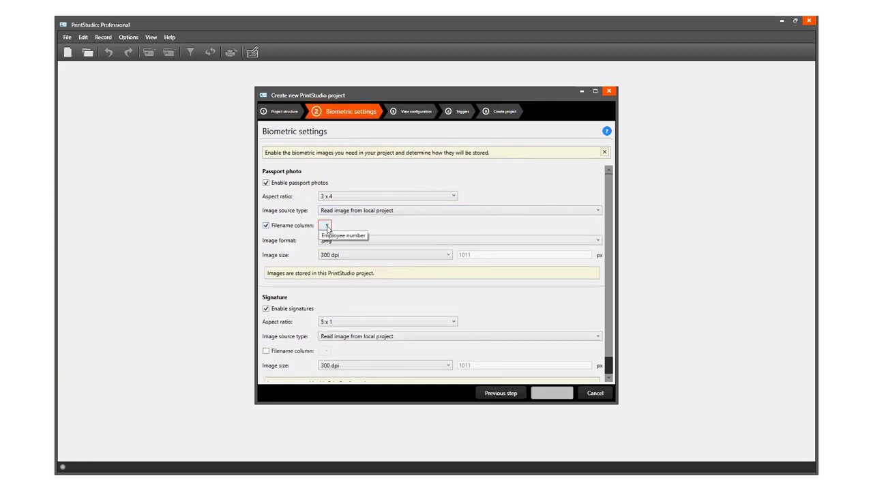
{"action": "left_click", "coordinate": [331, 236]}
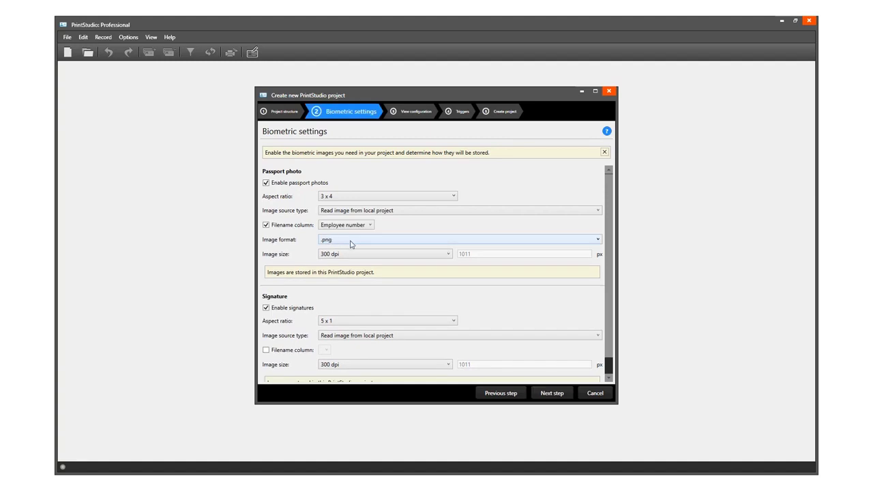
{"action": "left_click", "coordinate": [352, 243]}
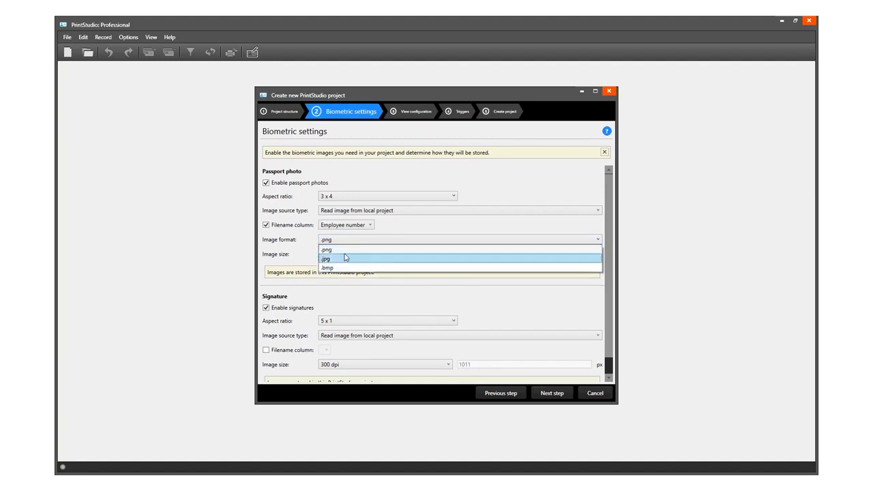
{"action": "left_click", "coordinate": [345, 251]}
{"action": "left_click", "coordinate": [345, 257]}
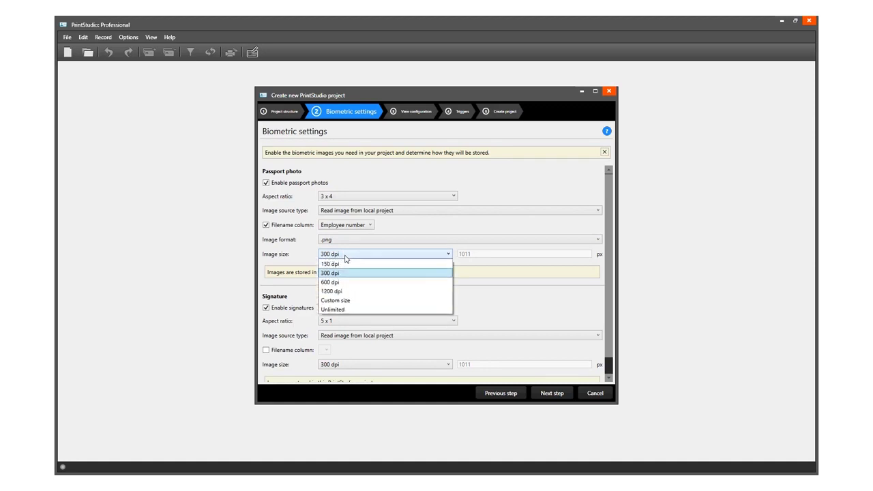
{"action": "left_click", "coordinate": [332, 274]}
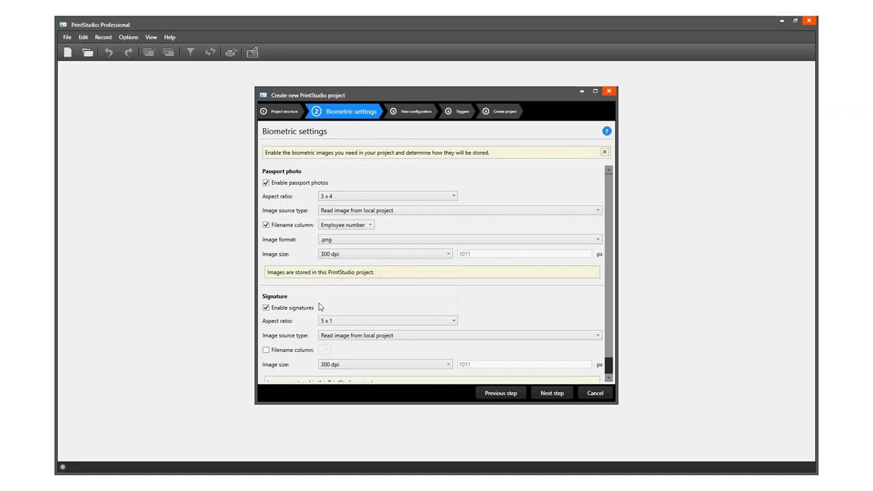
Keep signatures enabled and name signature images by the Employee number column
{"action": "scroll", "coordinate": [320, 308], "scroll_direction": "down", "scroll_amount": 1}
{"action": "left_click", "coordinate": [266, 289]}
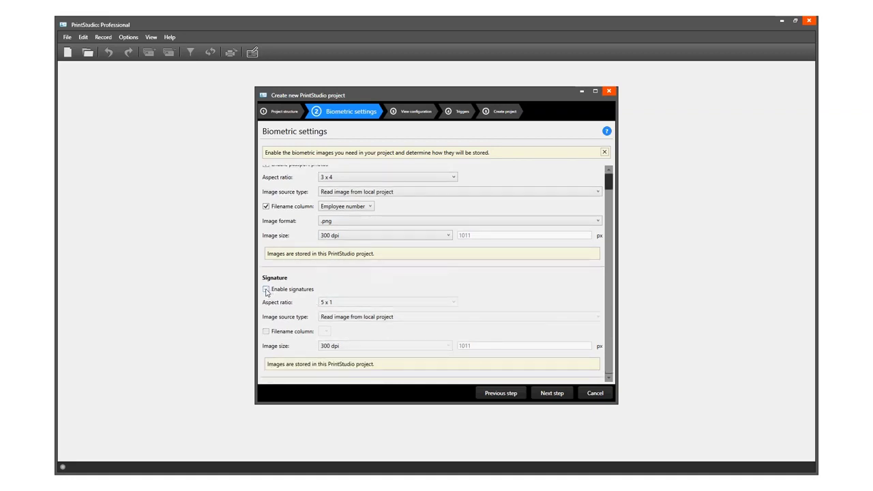
{"action": "left_click", "coordinate": [369, 306]}
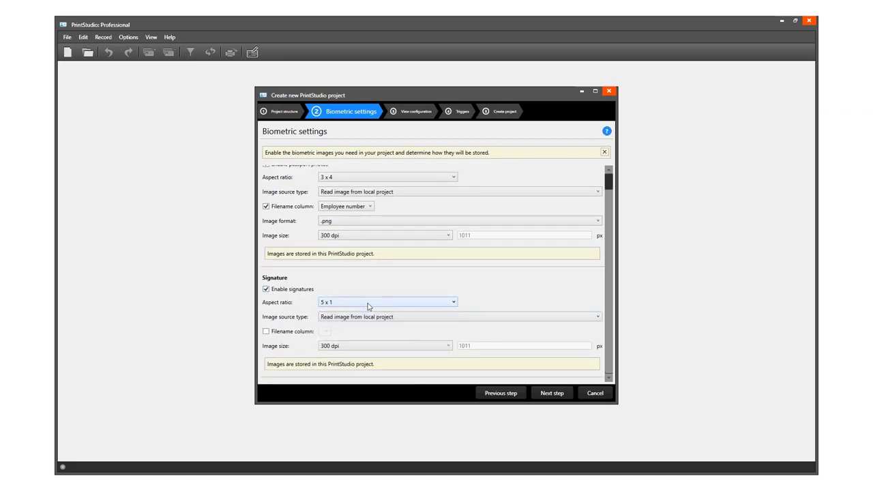
{"action": "left_click", "coordinate": [266, 332]}
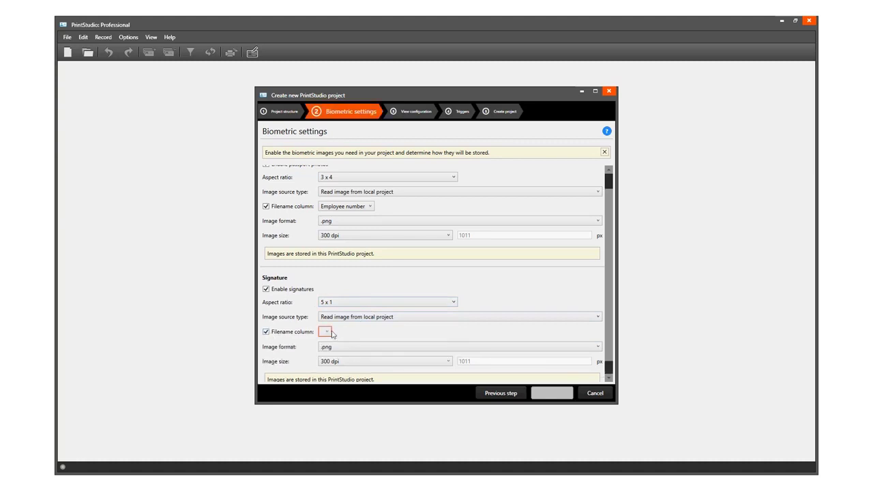
{"action": "left_click", "coordinate": [341, 342]}
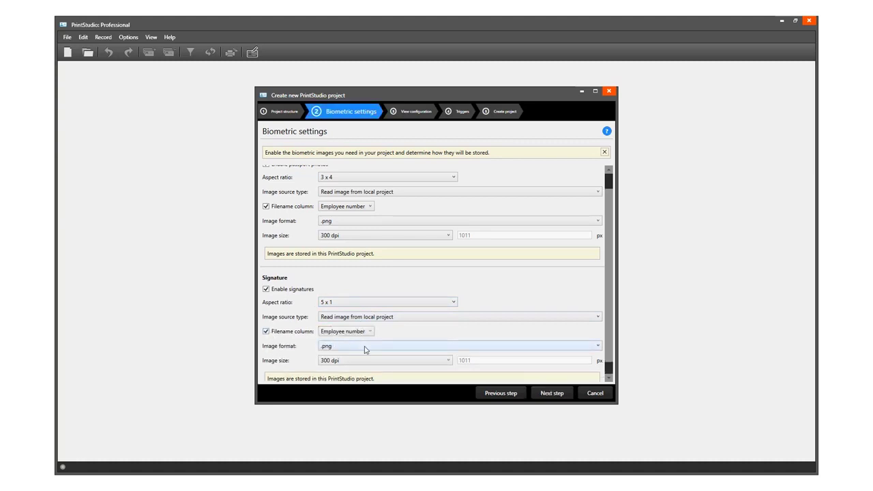
{"action": "scroll", "coordinate": [406, 367], "scroll_direction": "down", "scroll_amount": 1}
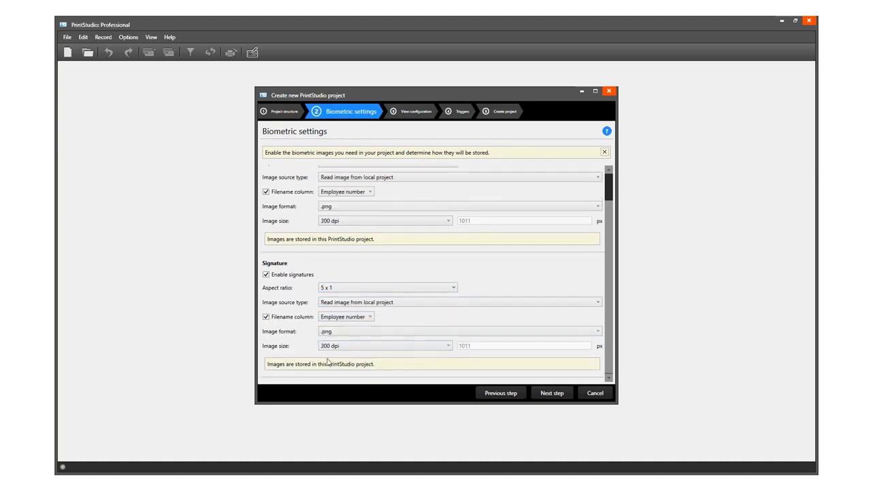
{"action": "left_click", "coordinate": [555, 393]}
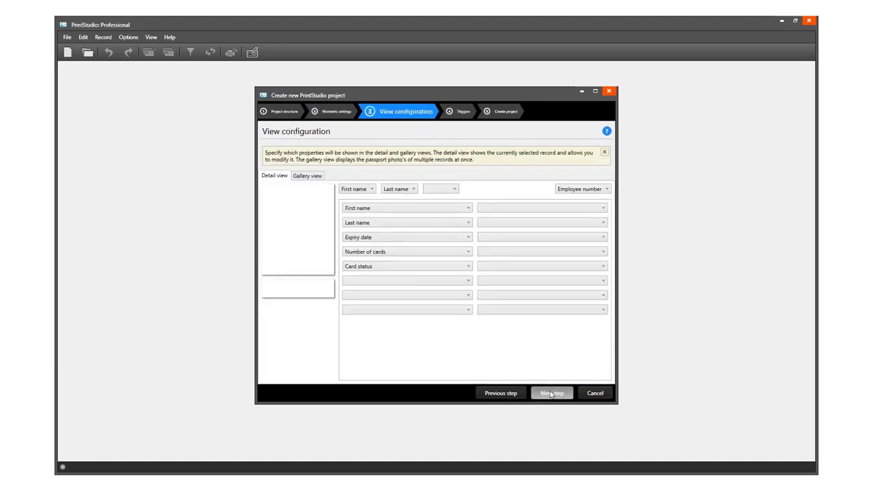
Keep First name as the first detail-view header field and set Function as the third
{"action": "left_click", "coordinate": [307, 178]}
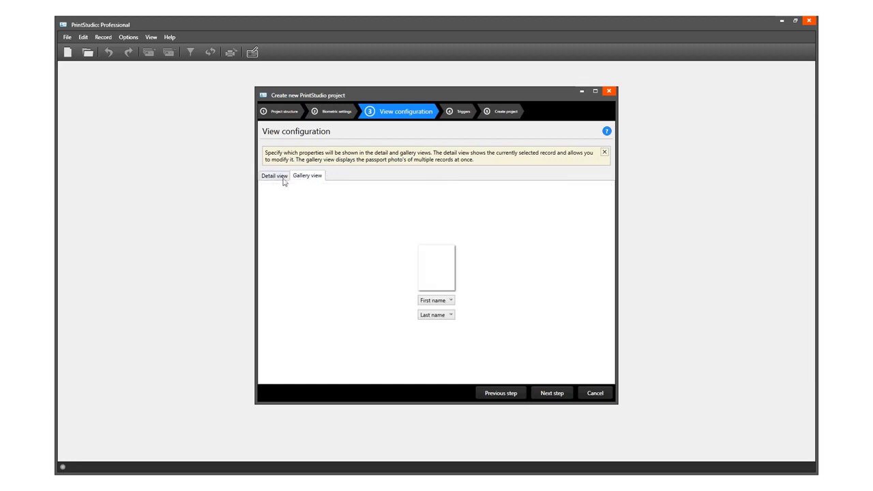
{"action": "left_click", "coordinate": [274, 177]}
{"action": "left_click", "coordinate": [371, 191]}
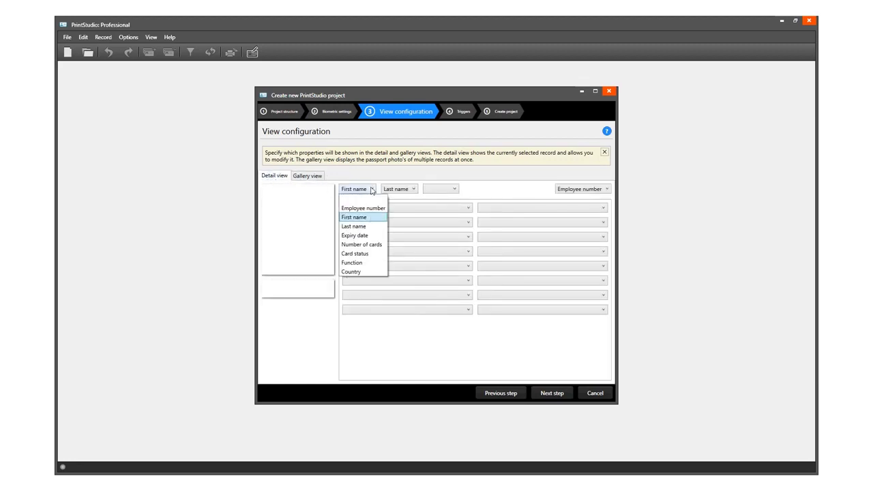
{"action": "left_click", "coordinate": [372, 191]}
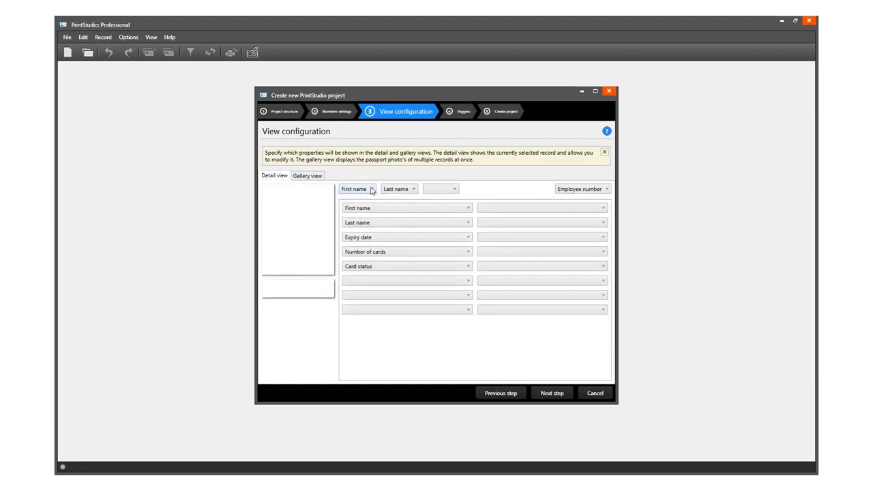
{"action": "left_click", "coordinate": [455, 191]}
{"action": "left_click", "coordinate": [445, 264]}
{"action": "left_click", "coordinate": [550, 394]}
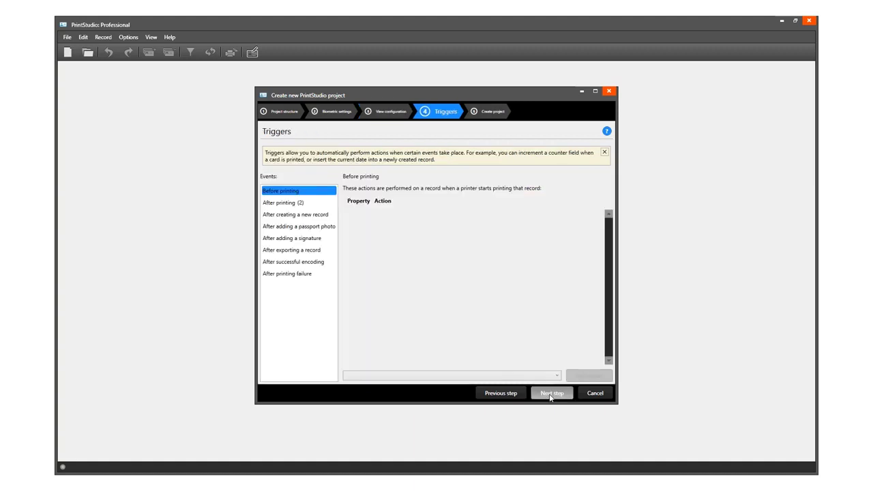
Browse the trigger events and settle on the After printing event
{"action": "left_click", "coordinate": [292, 205]}
{"action": "left_click", "coordinate": [286, 227]}
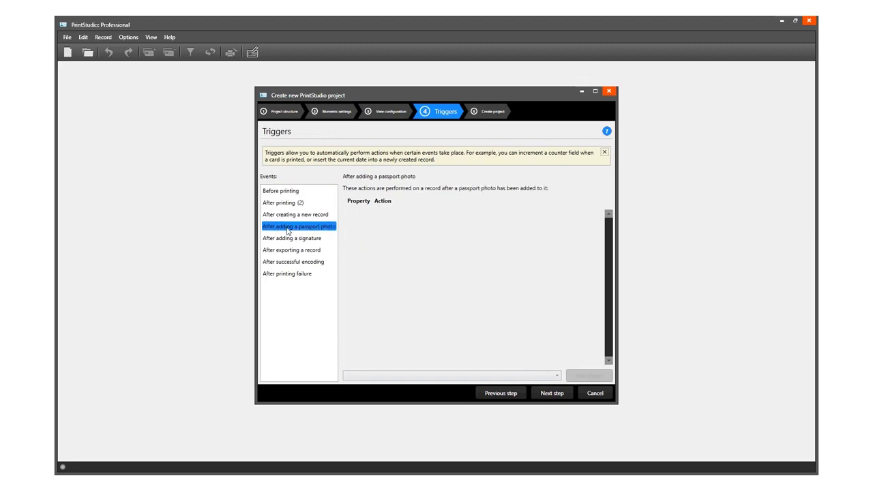
{"action": "left_click", "coordinate": [283, 251]}
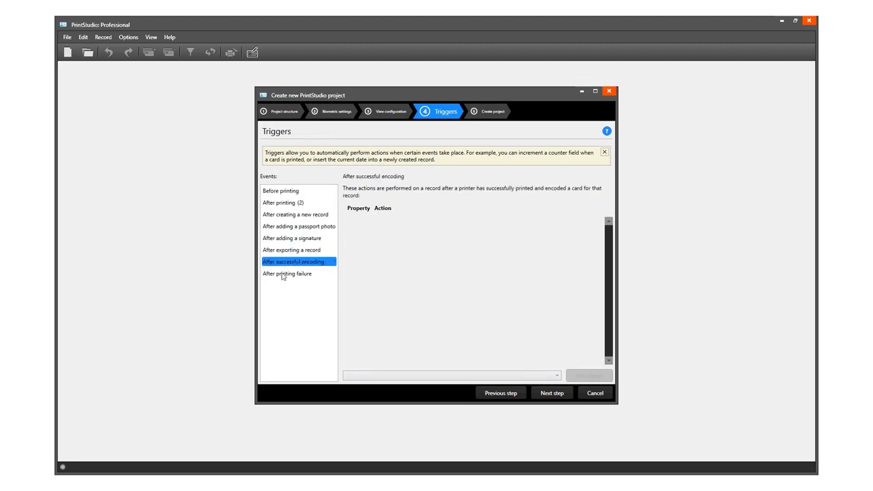
{"action": "left_click", "coordinate": [283, 274]}
{"action": "left_click", "coordinate": [285, 193]}
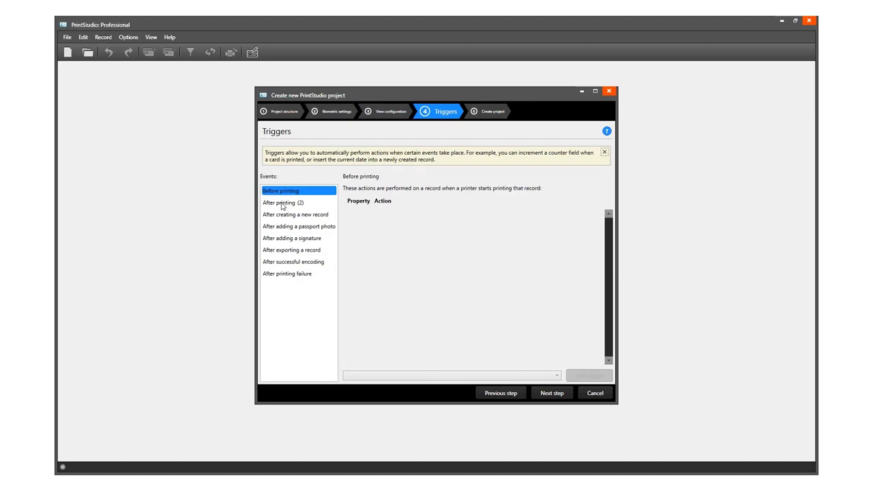
{"action": "left_click", "coordinate": [281, 205]}
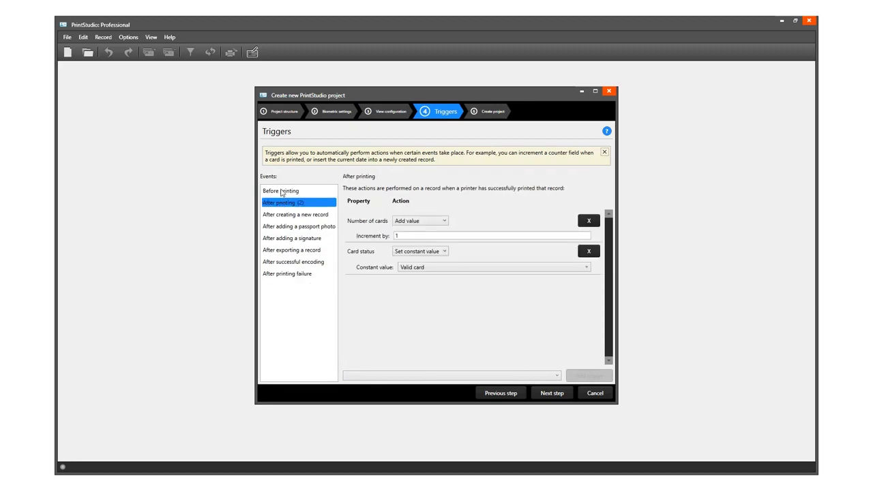
{"action": "left_click", "coordinate": [282, 192]}
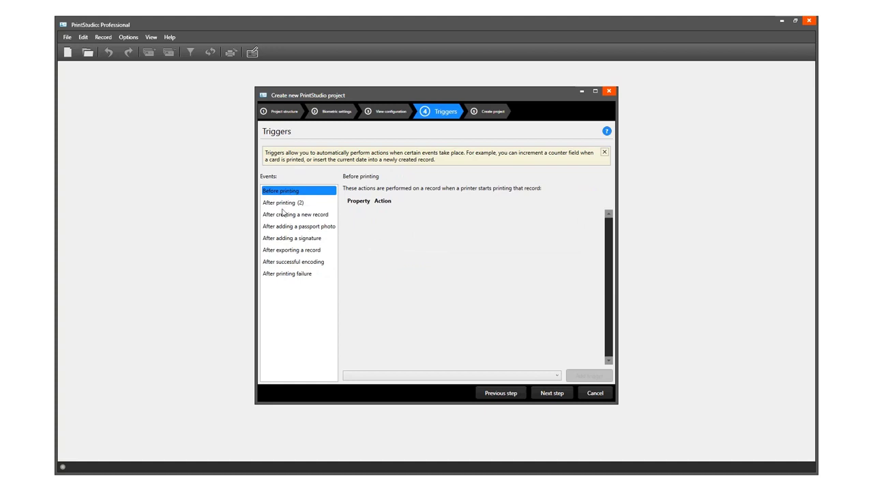
{"action": "left_click", "coordinate": [281, 204]}
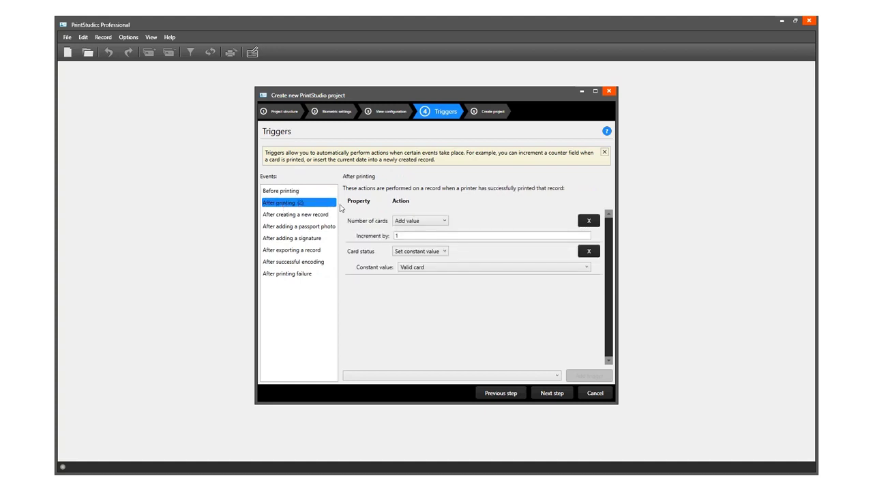
Keep After printing actions: add 1 to Number of cards, Card status Valid card
{"action": "left_click", "coordinate": [413, 222]}
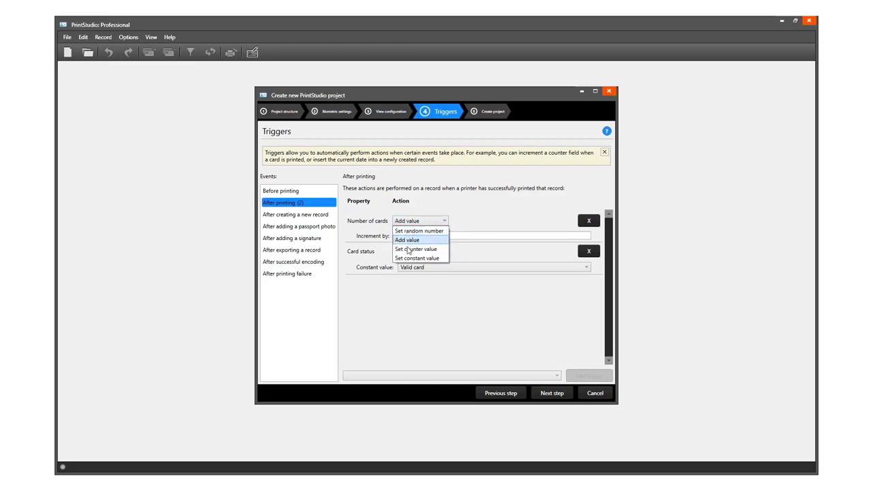
{"action": "left_click", "coordinate": [407, 240]}
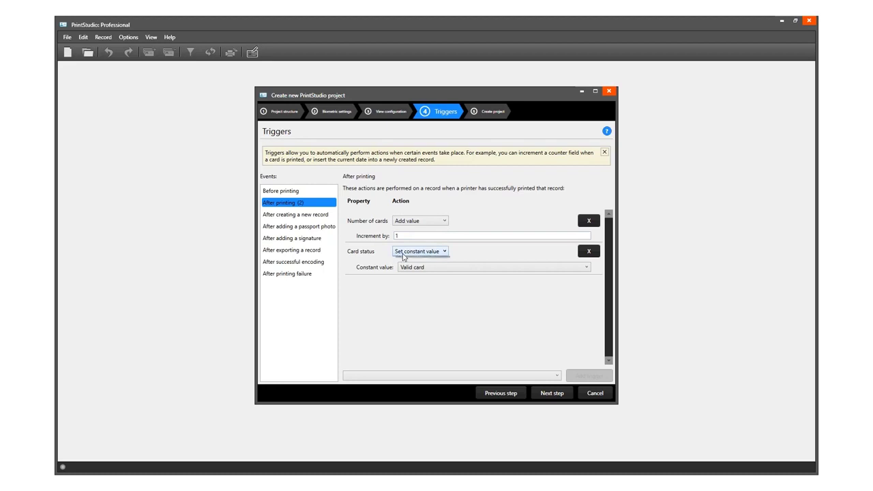
{"action": "left_click", "coordinate": [403, 253]}
{"action": "left_click", "coordinate": [469, 270]}
{"action": "left_click", "coordinate": [437, 290]}
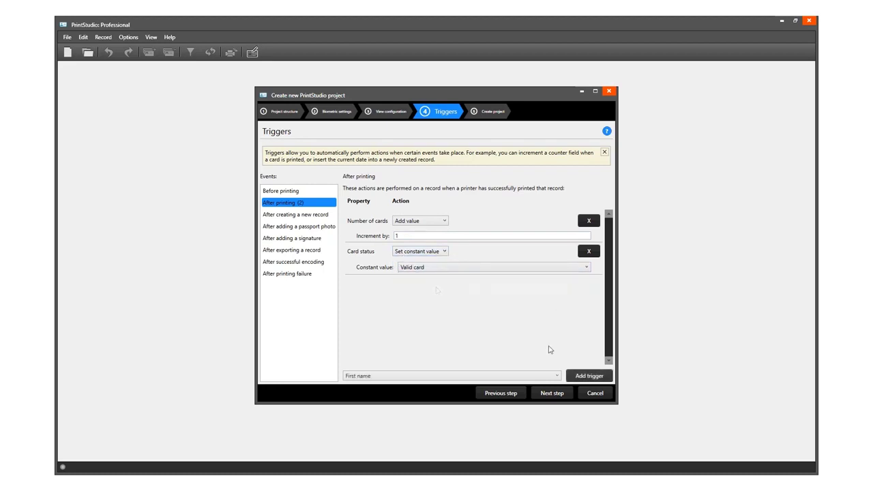
Create Video Demo Project 1 and confirm the Project created dialog to open it
{"action": "left_click", "coordinate": [551, 396]}
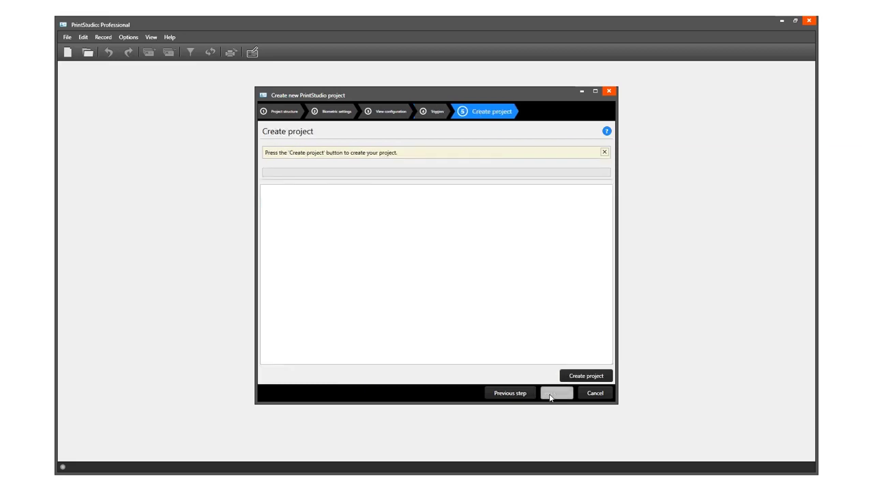
{"action": "left_click", "coordinate": [584, 374]}
{"action": "left_click", "coordinate": [584, 376]}
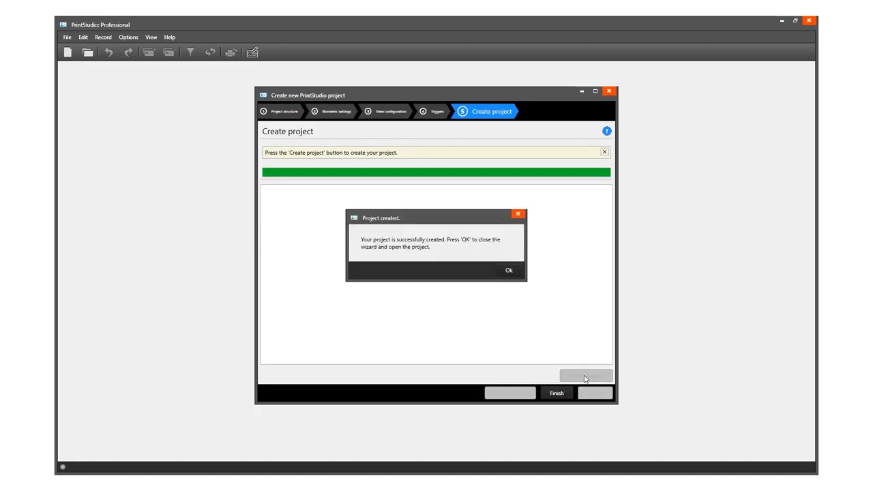
{"action": "left_click", "coordinate": [509, 270]}
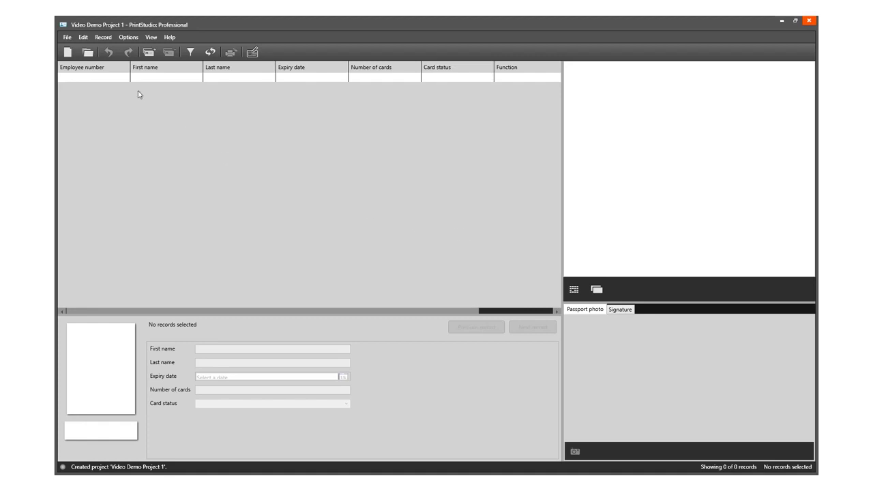